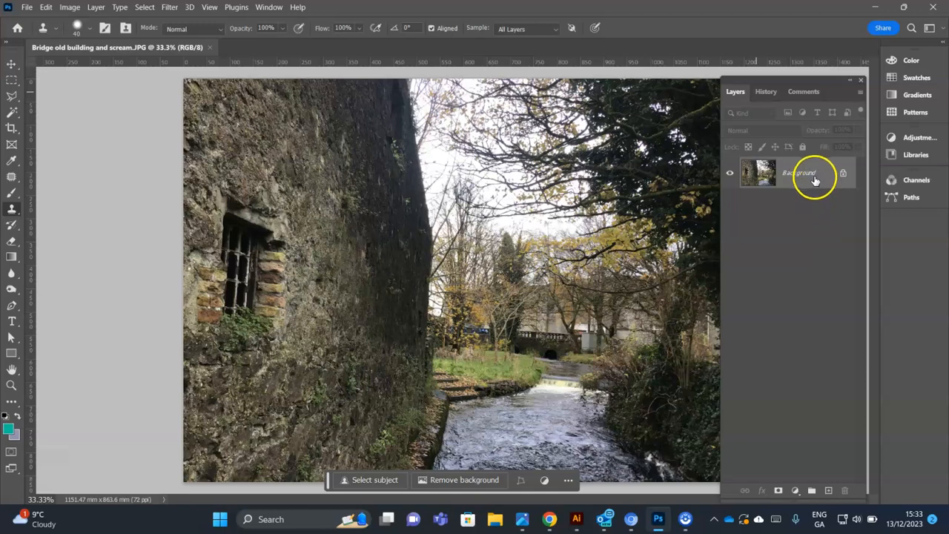
Duplicate the Background layer as "dodge" and convert the Background into a regular layer named "original"
right_click(817, 180)
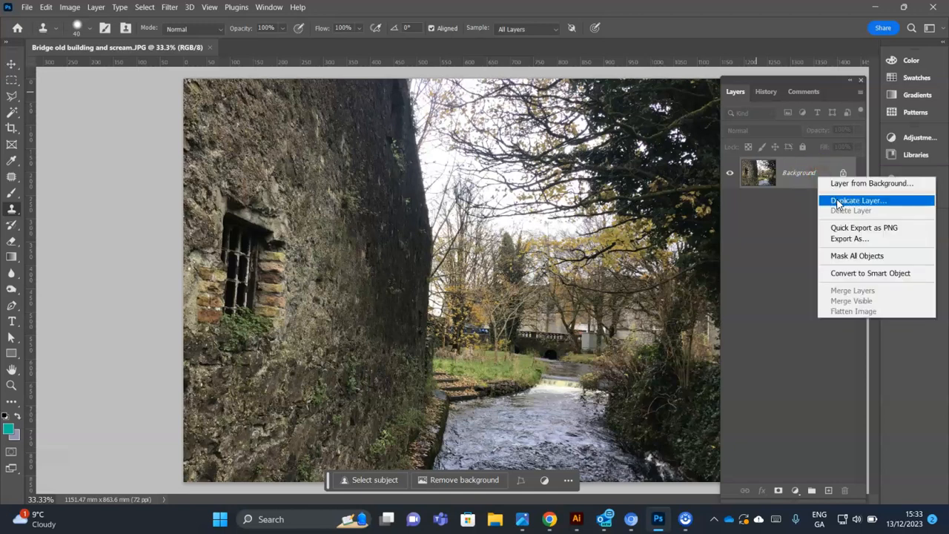
left_click(838, 201)
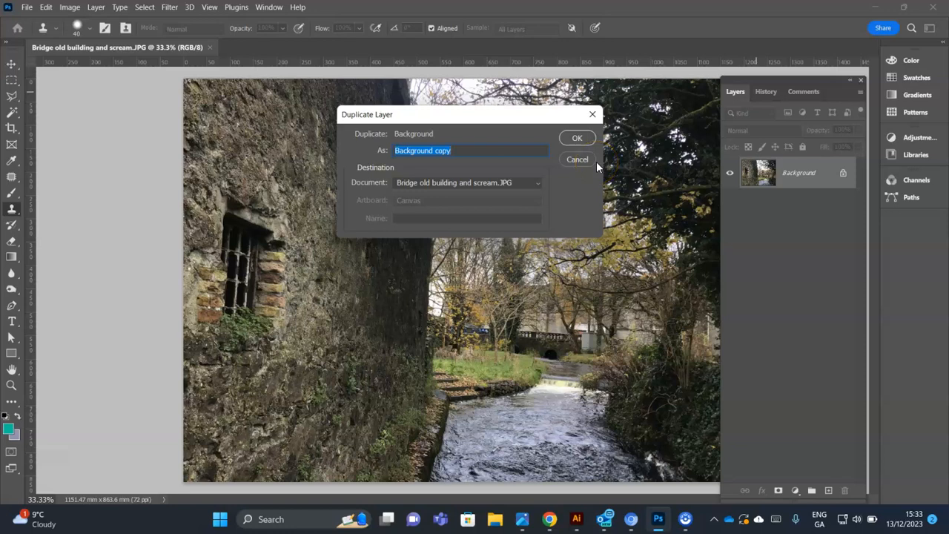
type("dodge")
key("Return")
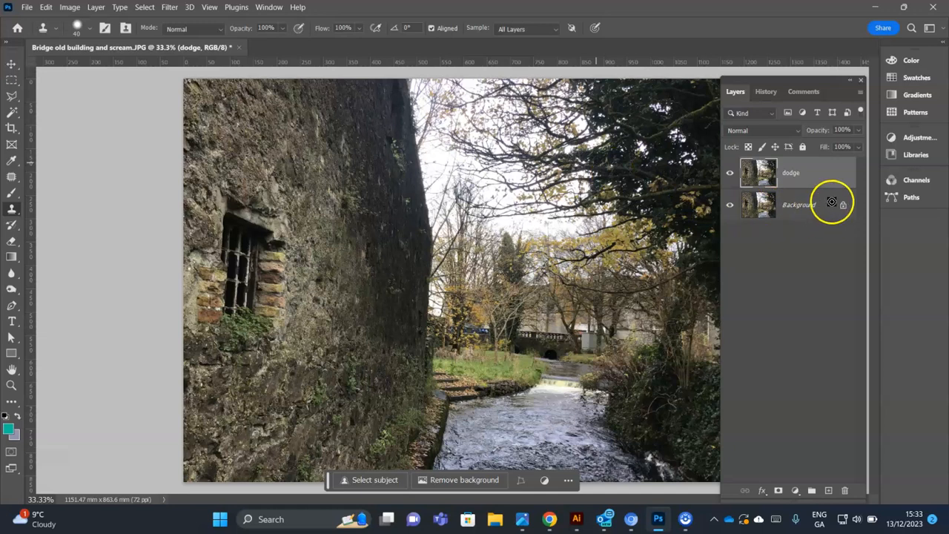
double_click(802, 208)
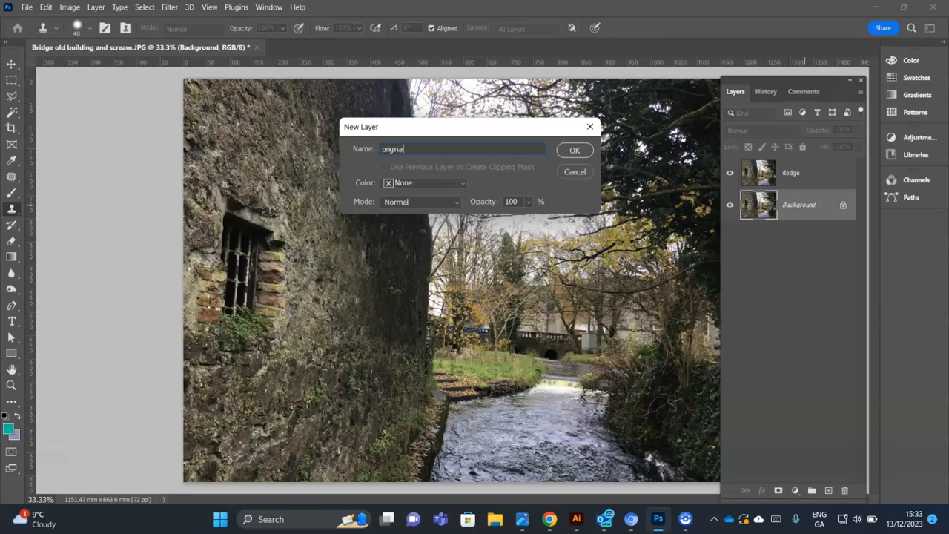
key("Return")
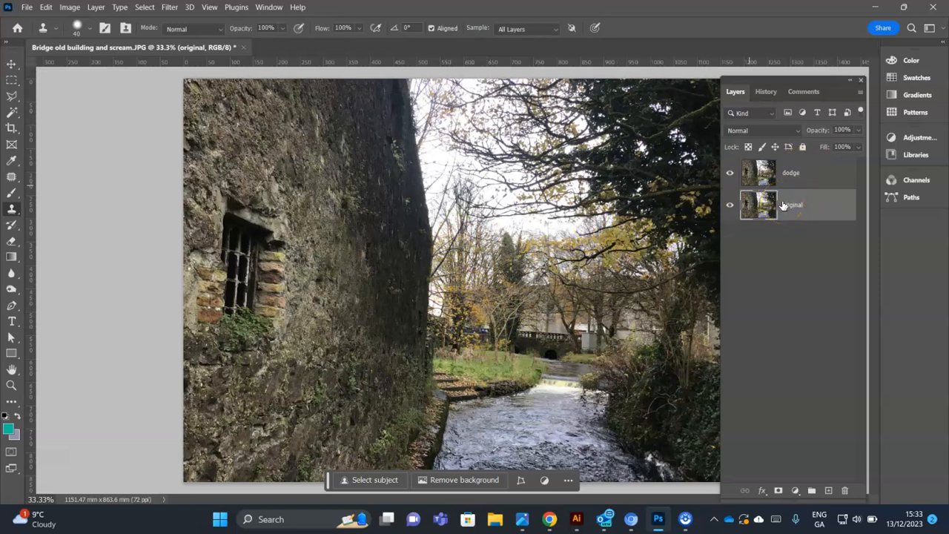
Make the dodge layer active and set up the Dodge tool with a 400 px brush
key("ctrl+minus")
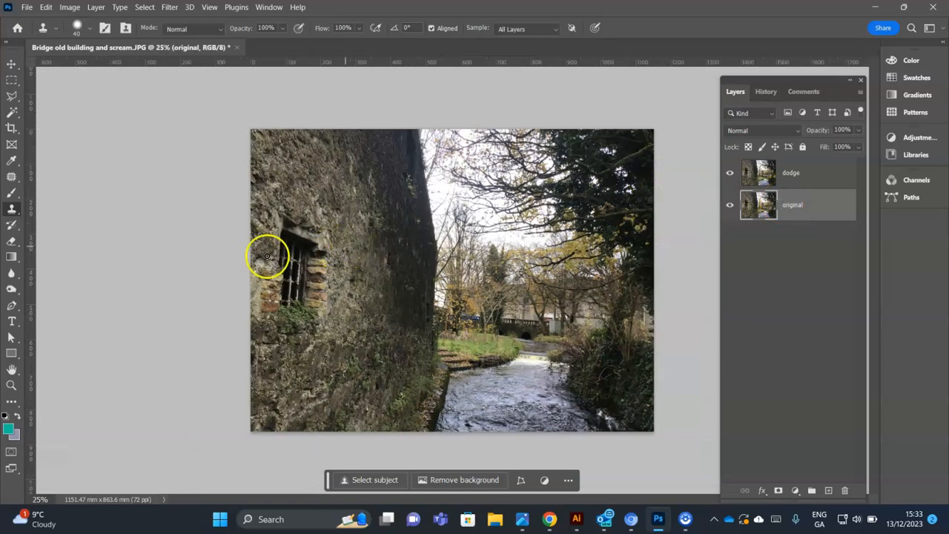
left_click(813, 174)
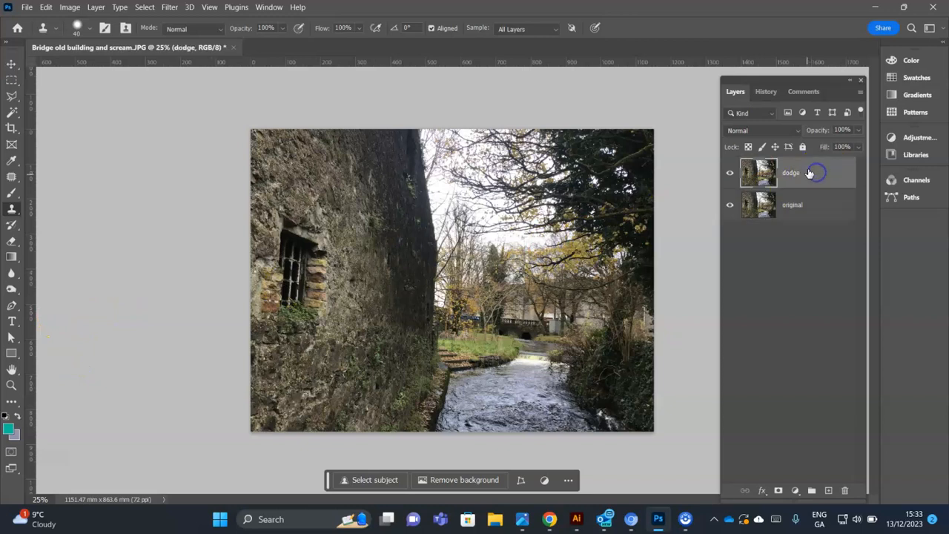
left_click(15, 274)
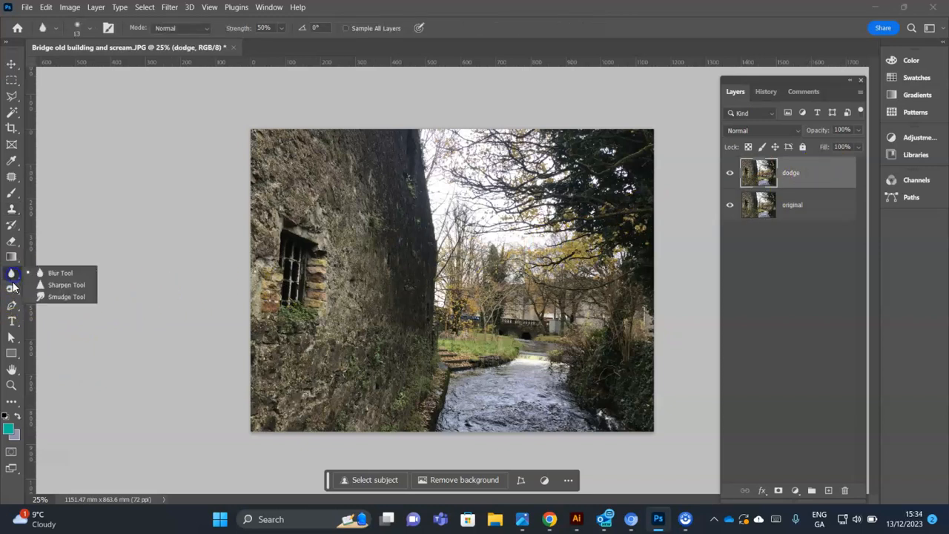
left_click(12, 289)
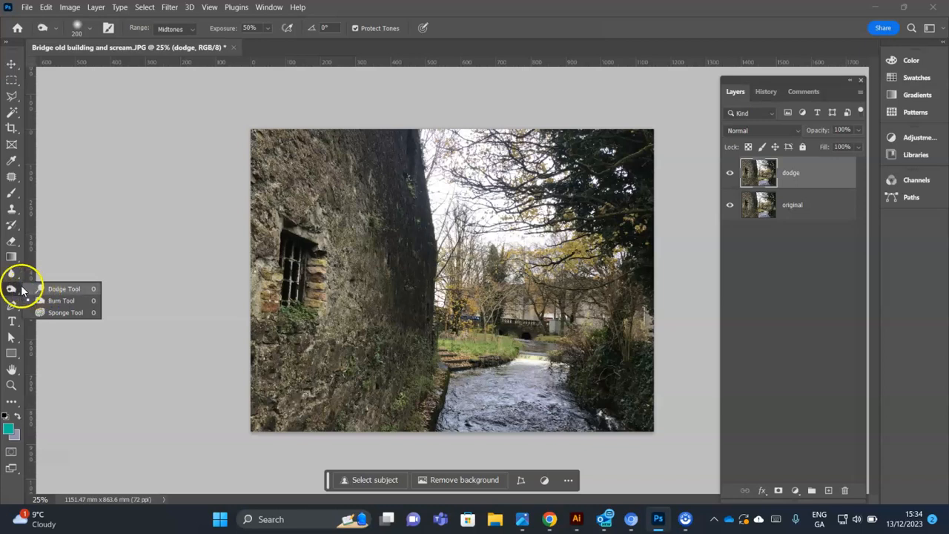
left_click(59, 292)
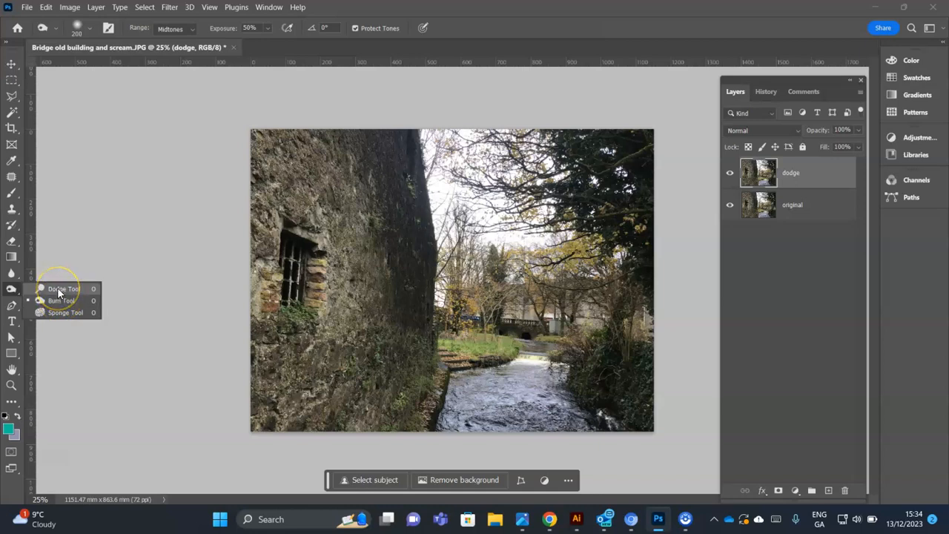
left_click(12, 288)
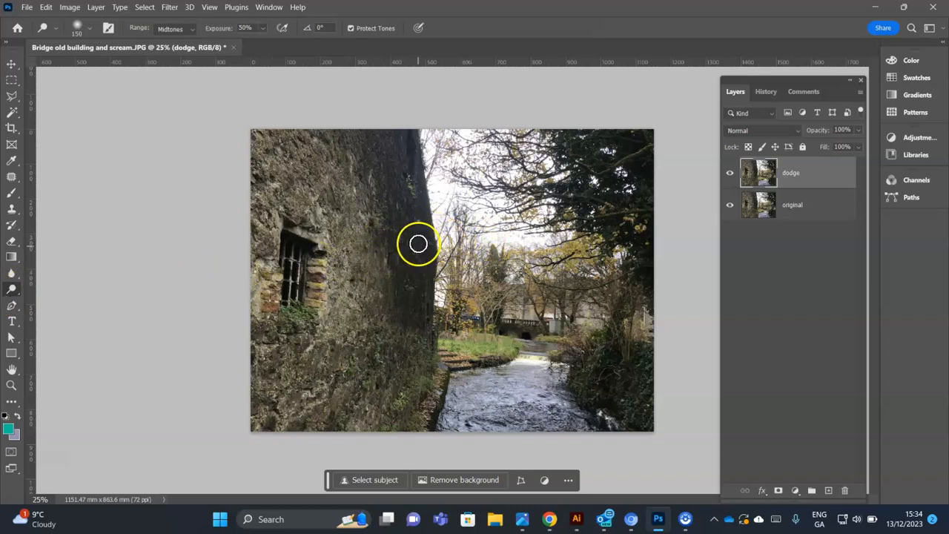
key("bracketright")
key("bracketright")
key("bracketright")
right_click(409, 245)
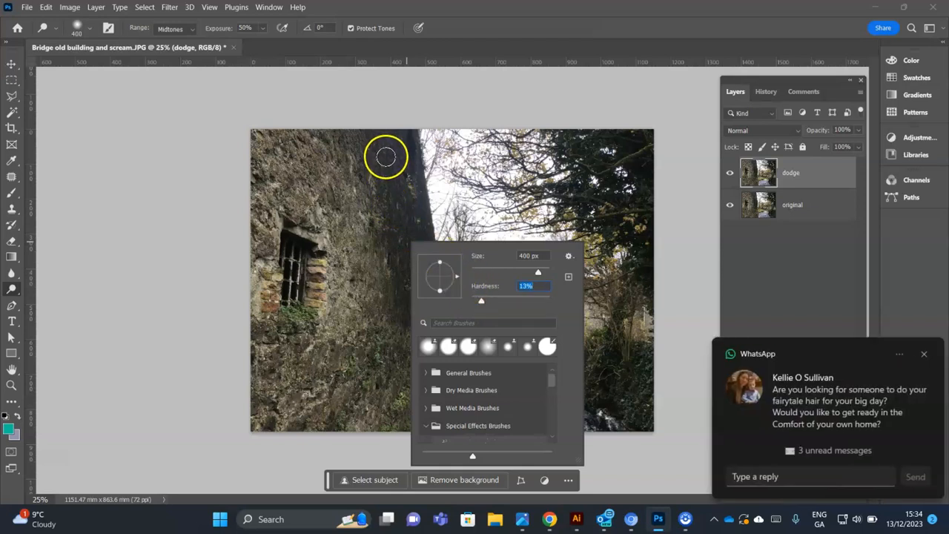
left_click(922, 354)
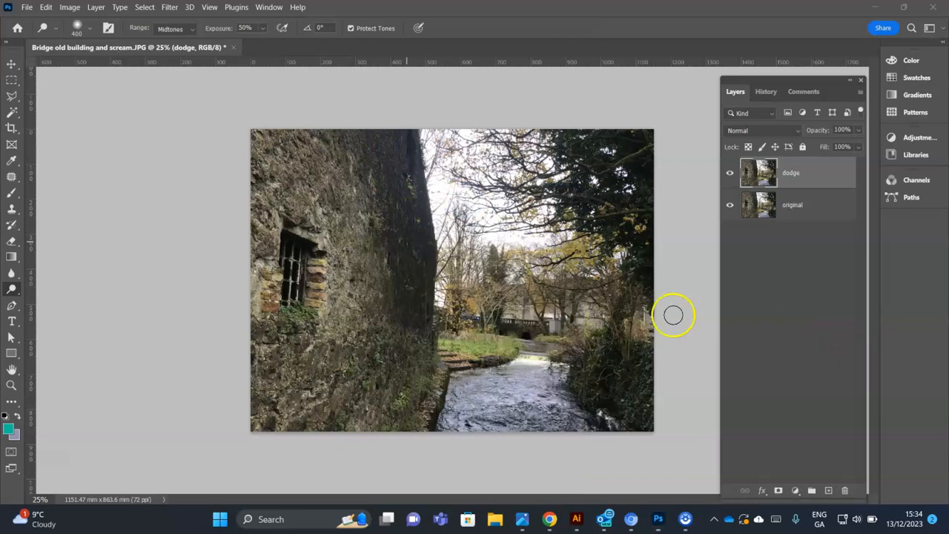
Lighten the dark shaded strip of the stone wall beside the sky and trees with repeated Dodge strokes
left_click(385, 155)
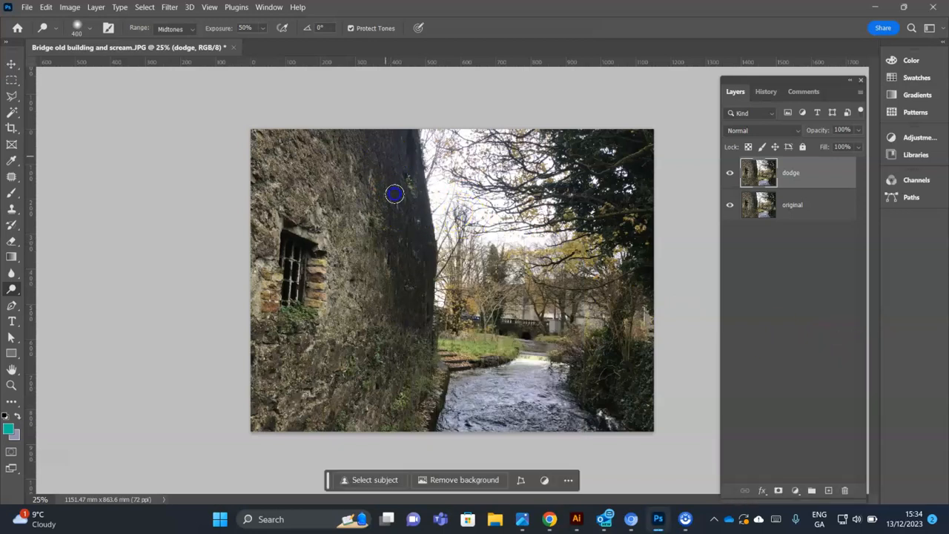
left_click_drag(407, 254, 410, 255)
left_click_drag(368, 169, 393, 246)
left_click_drag(404, 302, 407, 302)
left_click_drag(405, 227, 412, 250)
left_click_drag(413, 349, 412, 346)
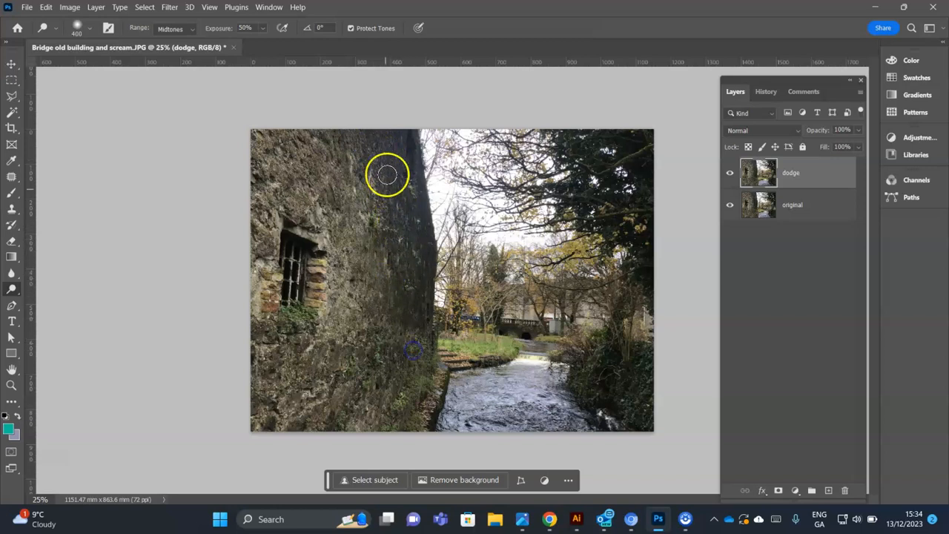
left_click_drag(393, 142, 401, 169)
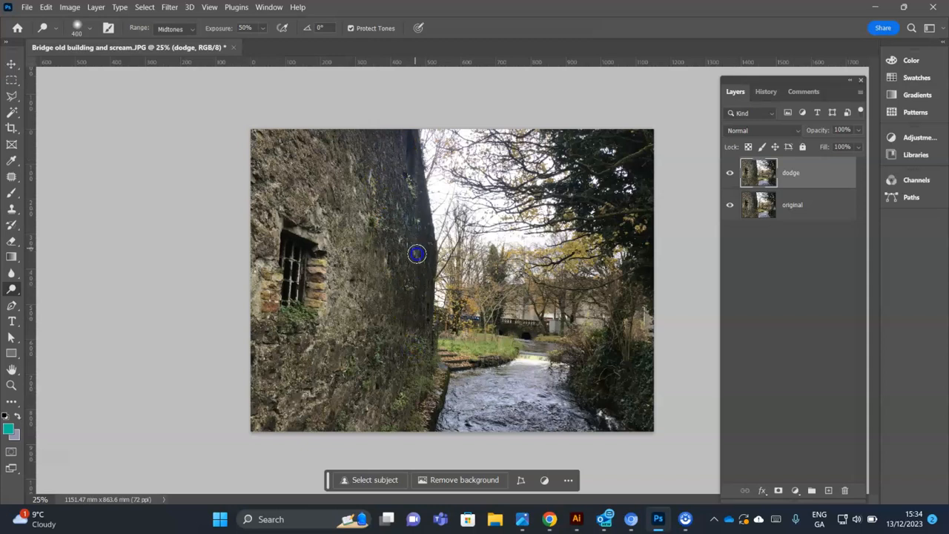
left_click_drag(414, 313, 410, 312)
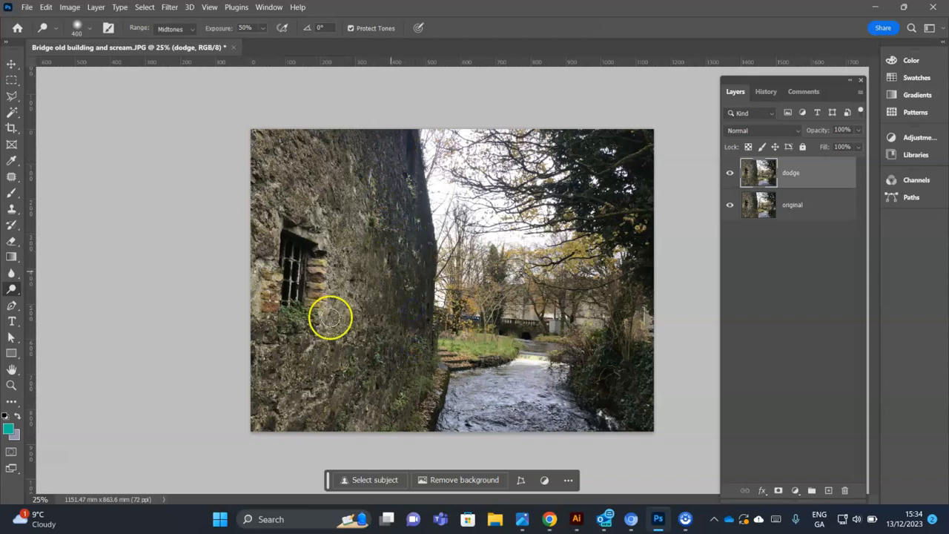
mouse_move(386, 140)
left_mouse_down()
mouse_move(405, 224)
mouse_move(379, 217)
mouse_move(413, 264)
mouse_move(390, 171)
mouse_move(394, 188)
mouse_move(427, 189)
left_mouse_up()
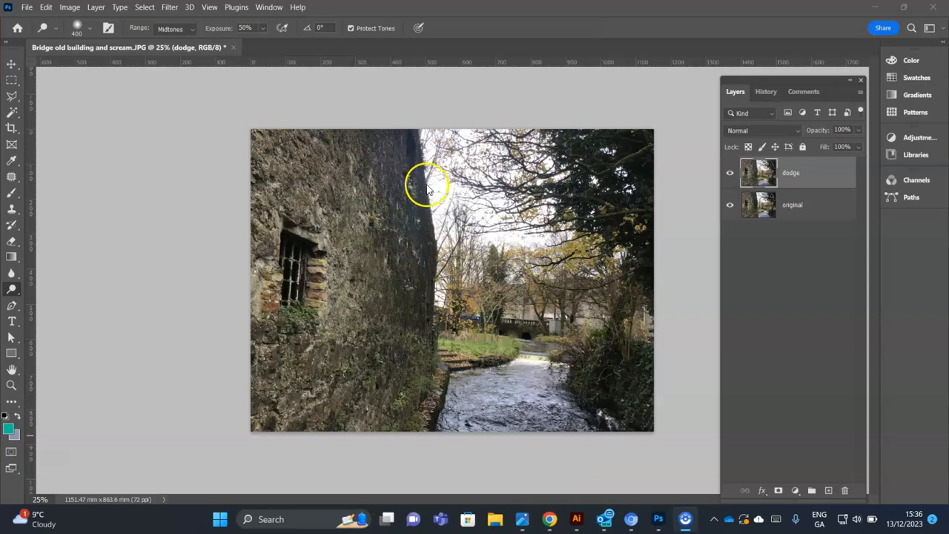
Toggle the dodge layer's visibility to compare it with the original image, and leave it hidden
left_click(730, 173)
left_click(731, 173)
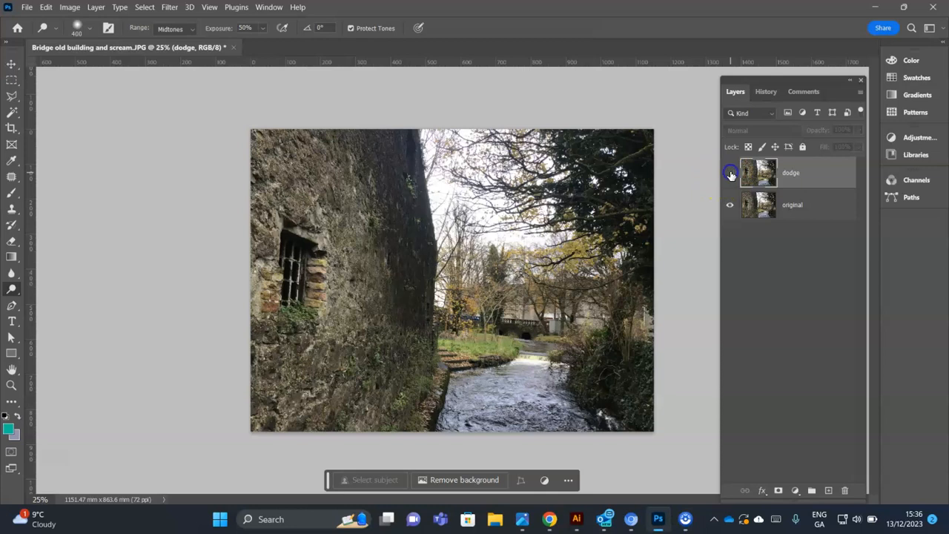
left_click(730, 173)
left_click(731, 173)
left_click(731, 173)
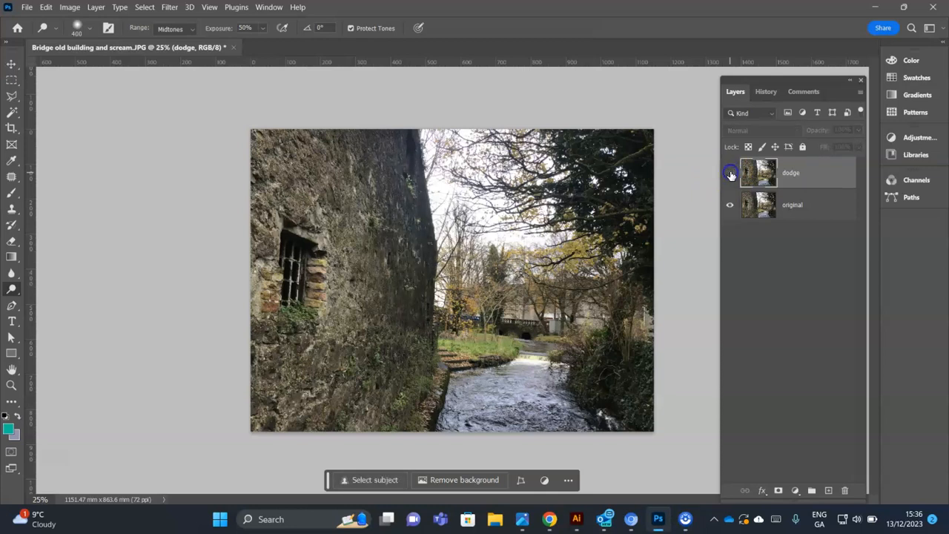
left_click(730, 173)
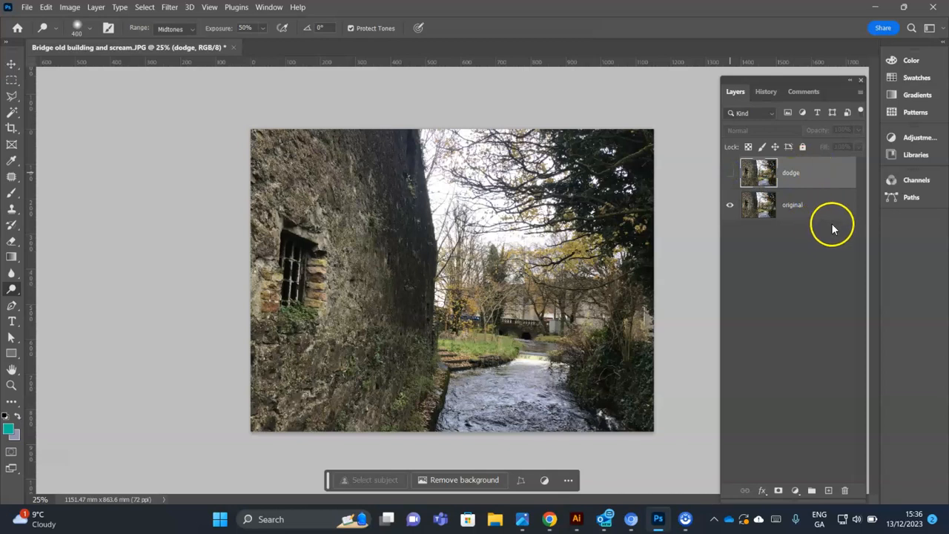
Duplicate the original layer and name the copy "selection"
left_click(809, 206)
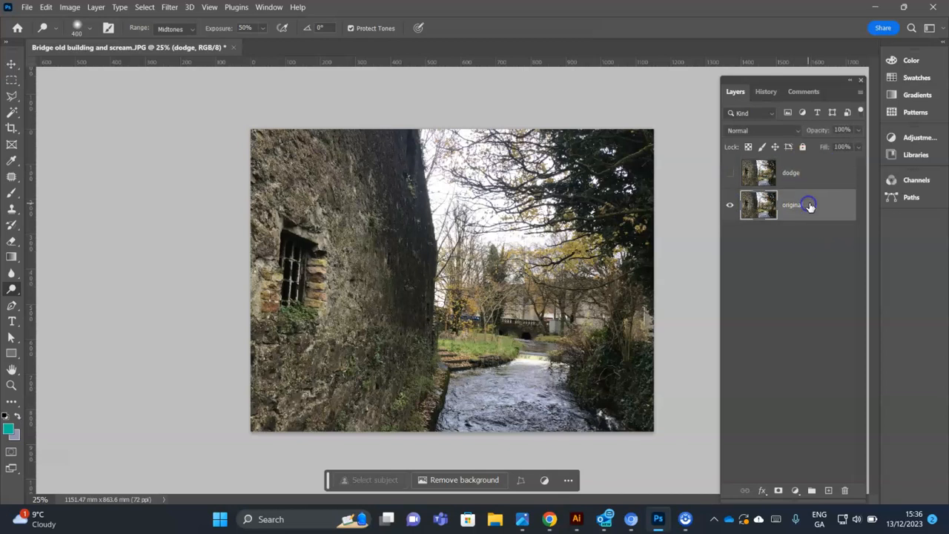
right_click(817, 205)
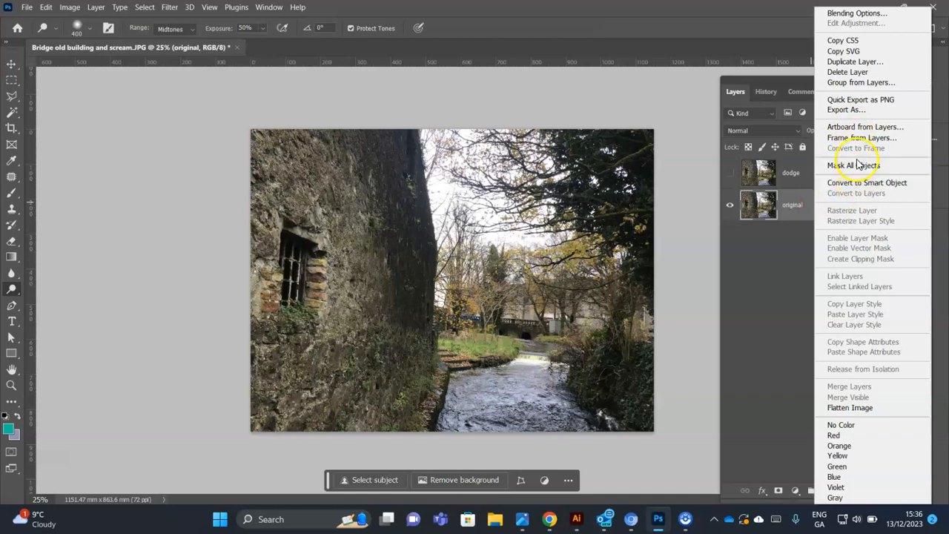
left_click(855, 61)
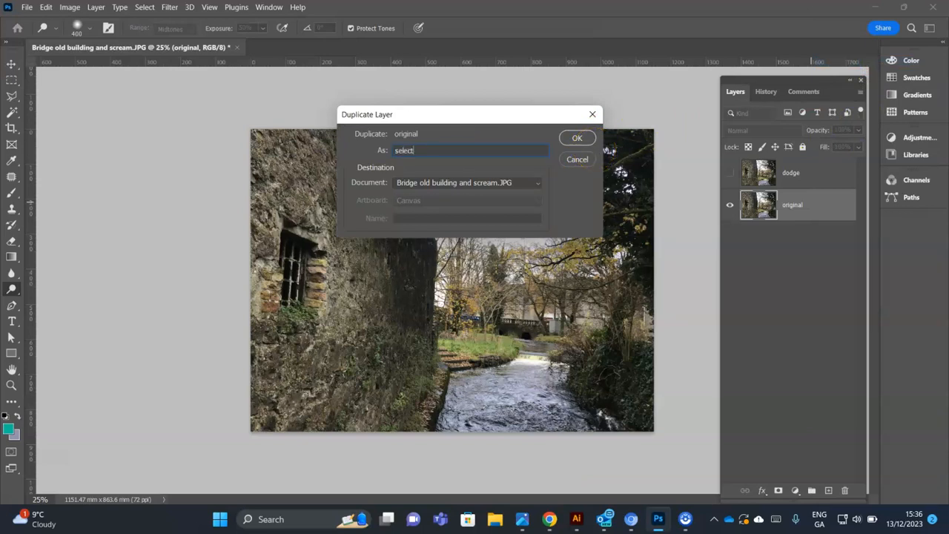
left_click(589, 142)
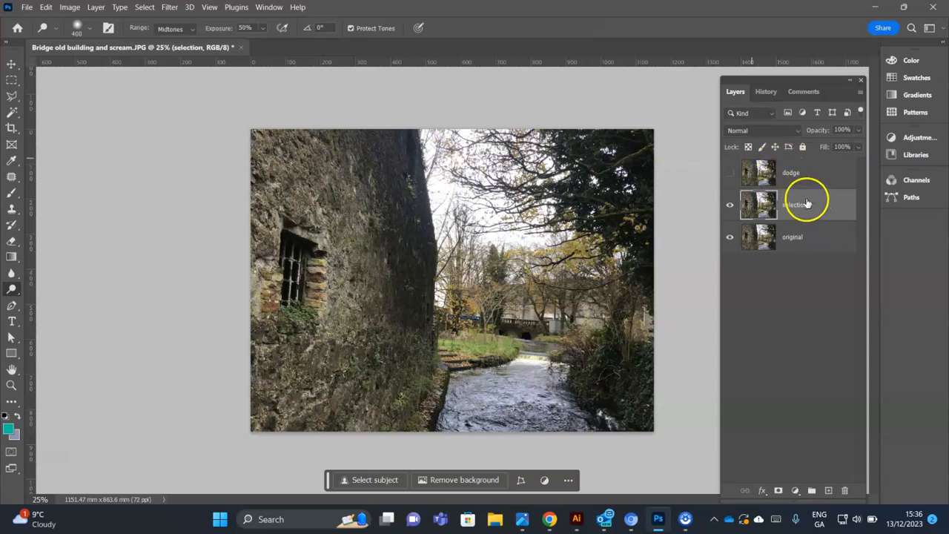
Outline the whole stone wall on the selection layer with the Polygonal Lasso, following its edge against the sky, grass and stream
left_click(11, 80)
left_click(11, 96)
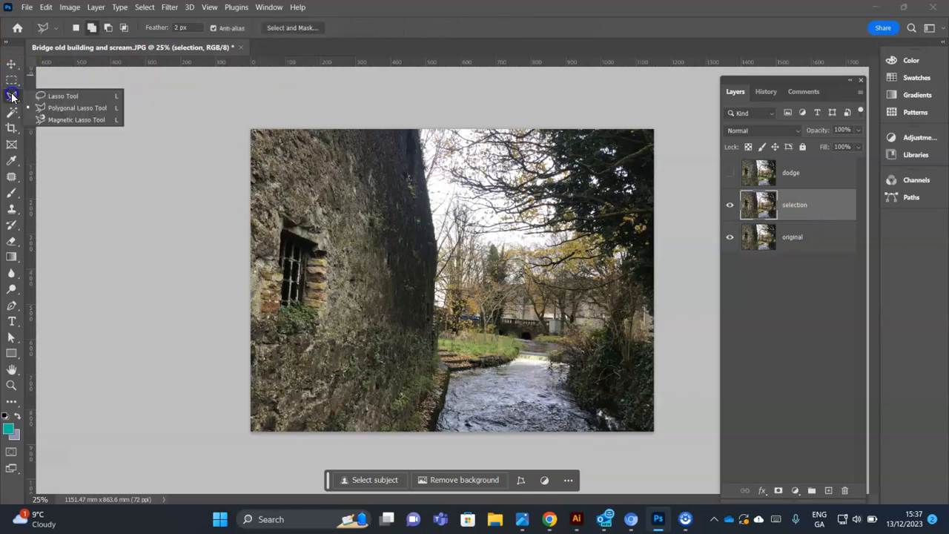
left_click(59, 108)
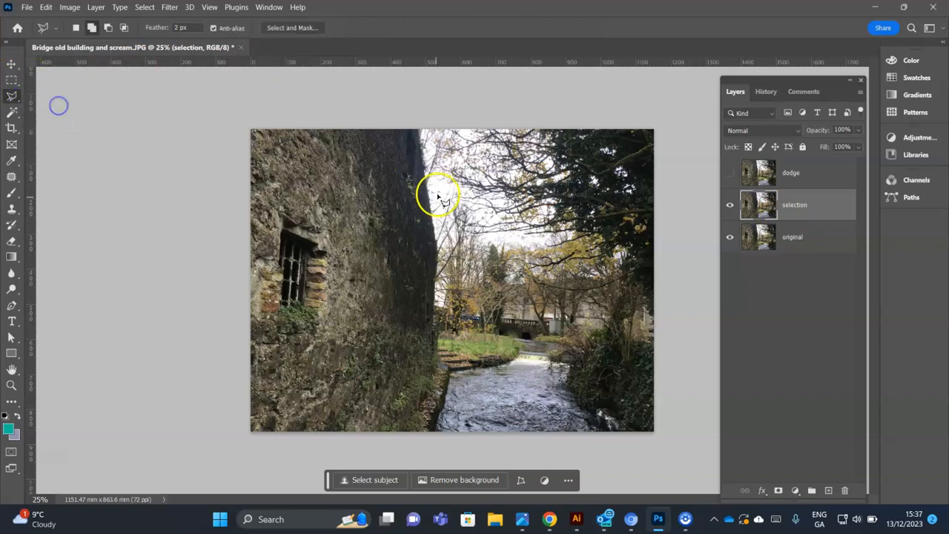
left_click(420, 132)
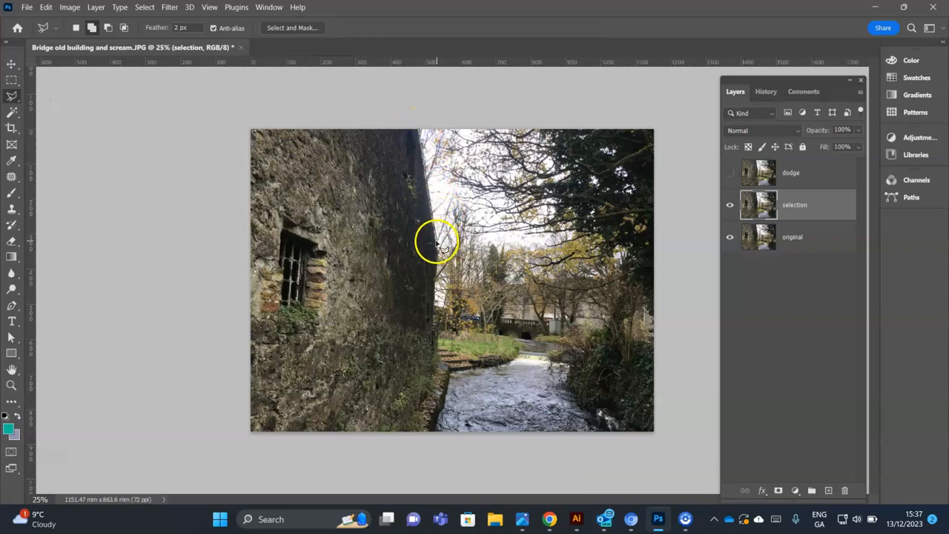
left_click(434, 305)
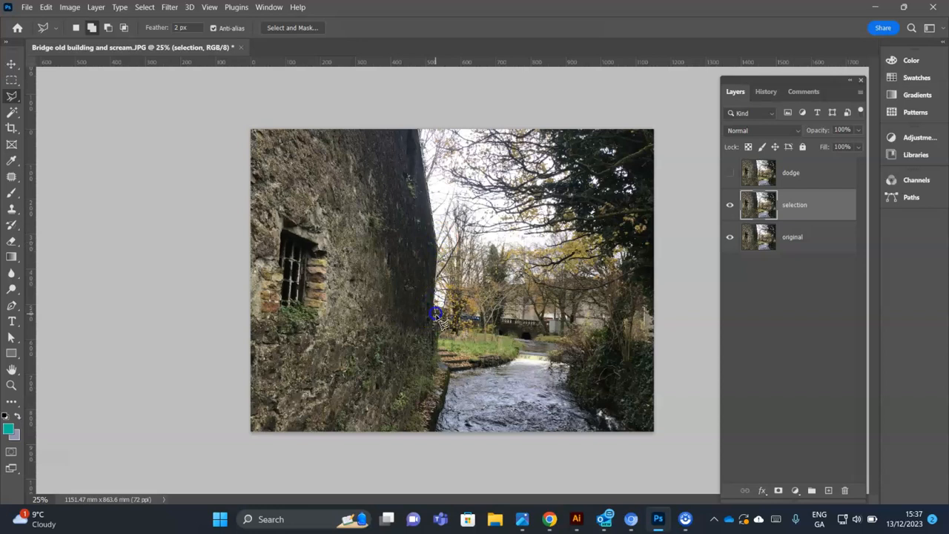
left_click(439, 359)
left_click(443, 409)
left_click(436, 433)
left_click(239, 436)
left_click(236, 235)
left_click(242, 112)
left_click(318, 102)
left_click(408, 109)
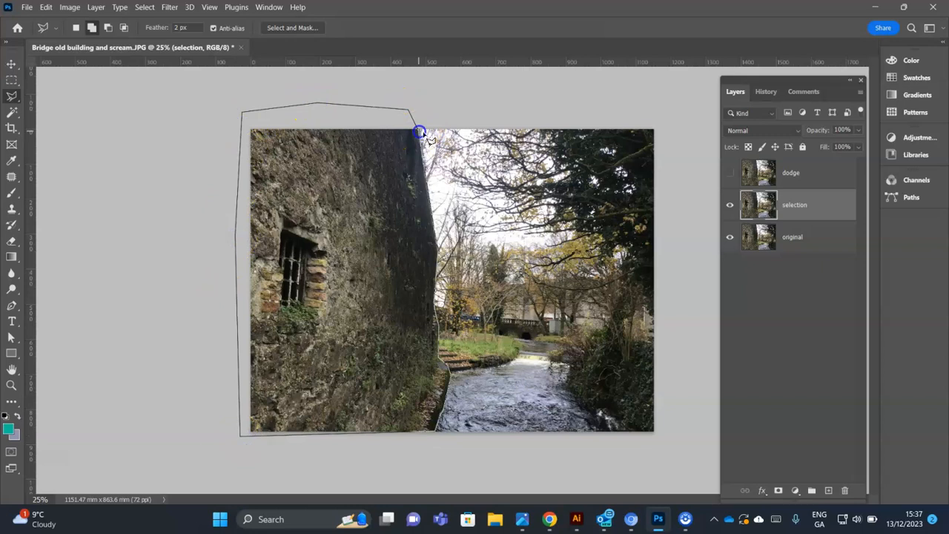
left_click(419, 132)
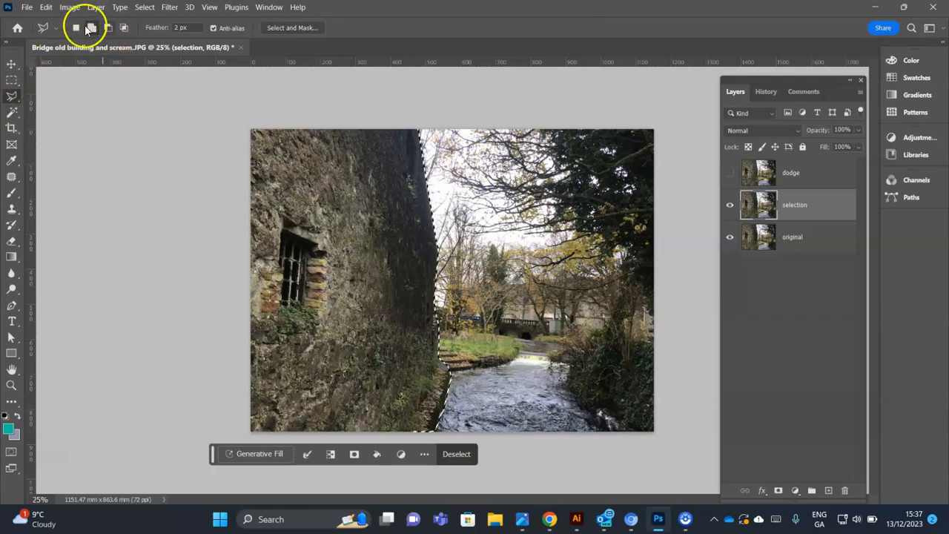
Raise the selected wall's brightness to 41 with Brightness/Contrast and toggle the selection layer to compare before and after
left_click(69, 6)
mouse_move(81, 38)
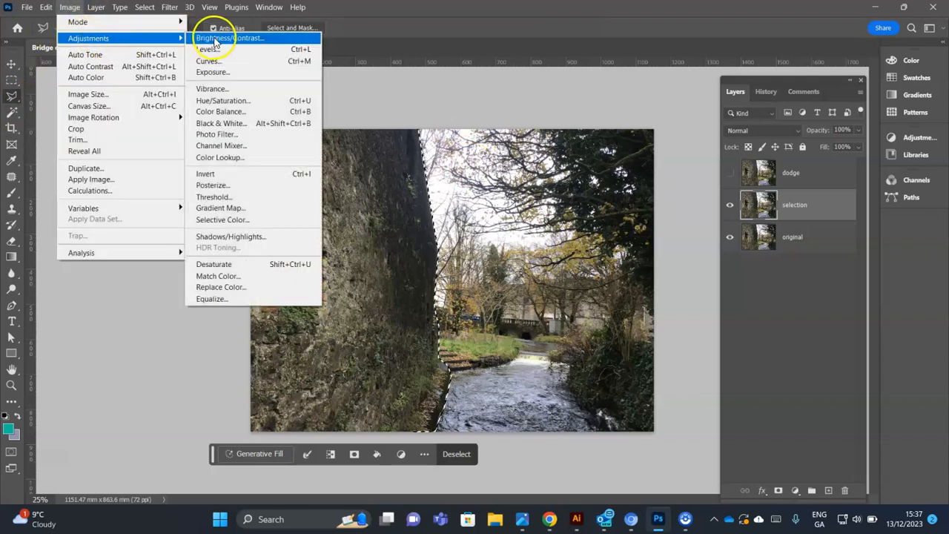
left_click(214, 42)
left_click_drag(695, 51, 723, 51)
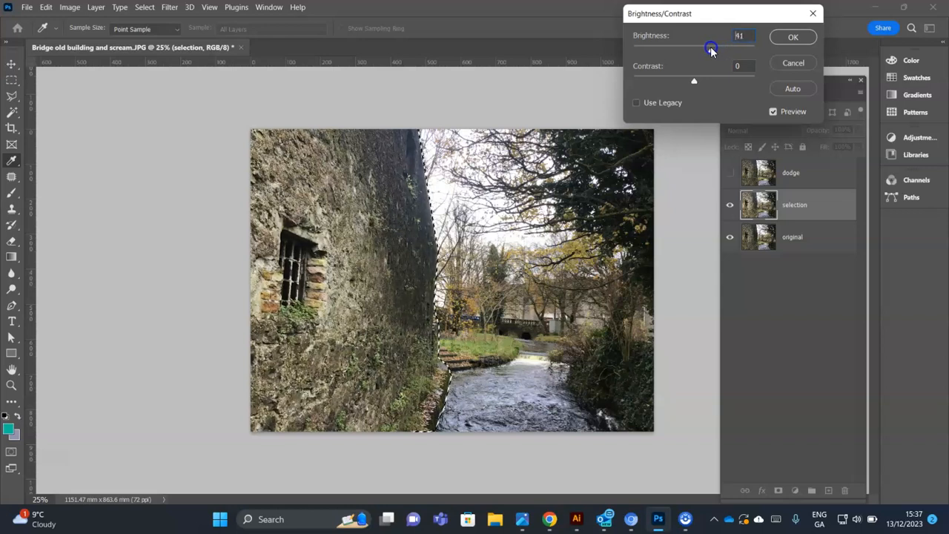
left_click(793, 37)
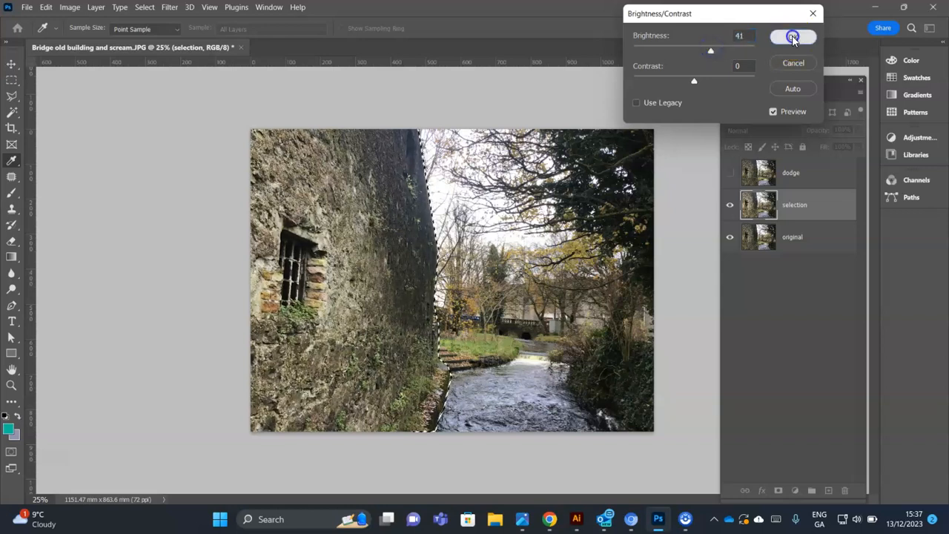
left_click(730, 207)
left_click(730, 207)
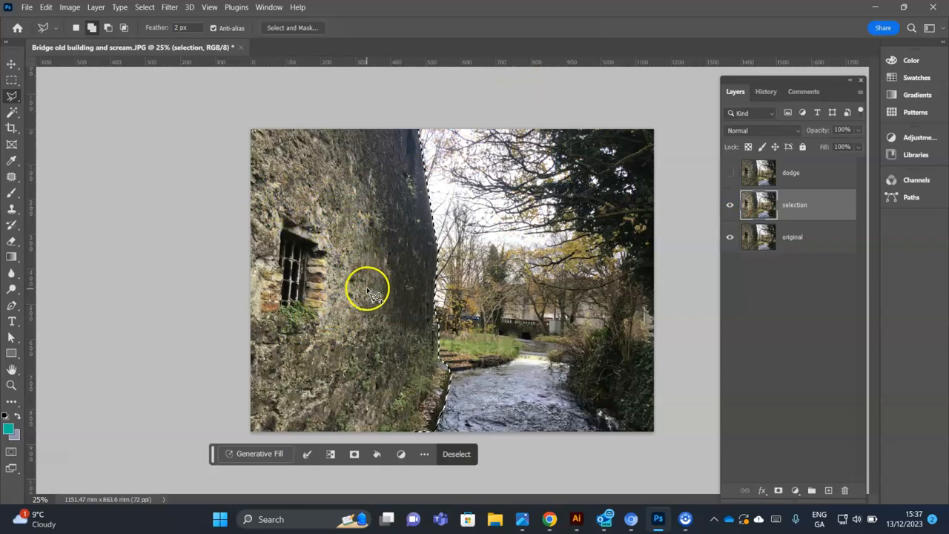
Deselect the wall and darken its near part around the barred window with the Burn tool at brush size 800
left_click(456, 454)
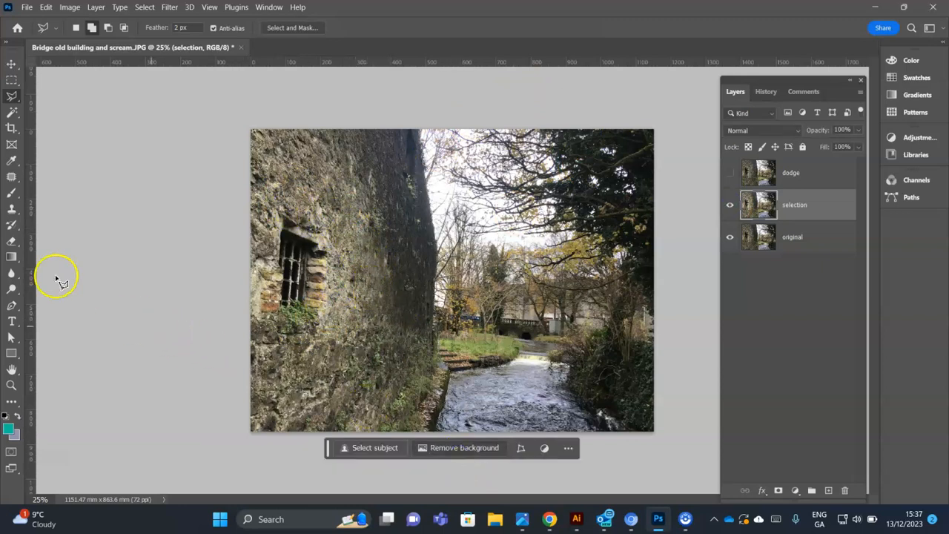
left_click(15, 289)
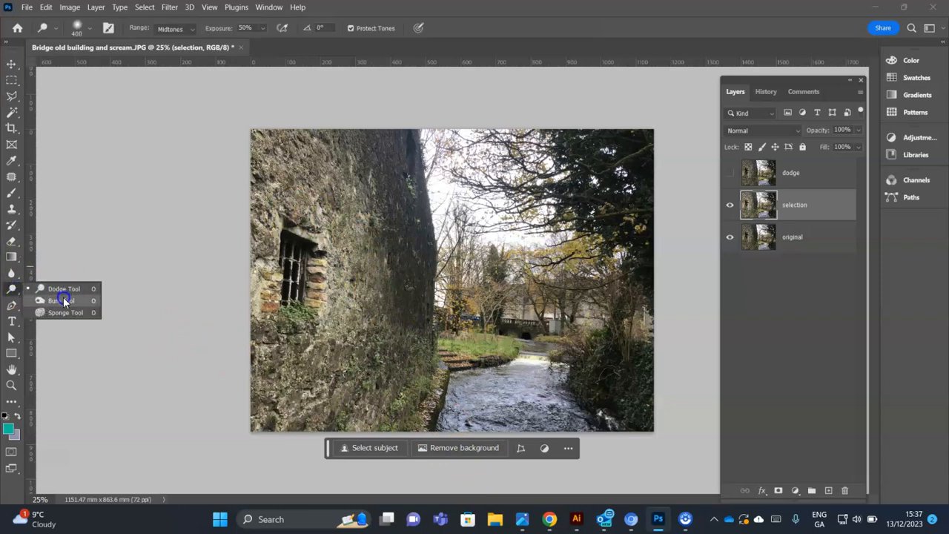
left_click(61, 300)
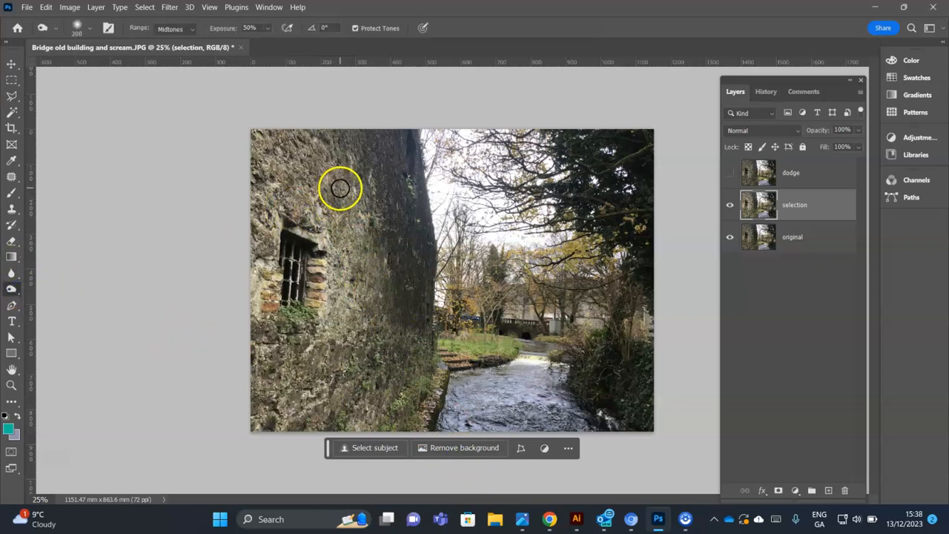
key("bracketright")
key("bracketright")
key("bracketright")
key("bracketright")
key("bracketright")
key("bracketright")
key("bracketright")
mouse_move(286, 167)
left_mouse_down()
mouse_move(327, 206)
mouse_move(339, 240)
mouse_move(321, 330)
left_mouse_up()
mouse_move(278, 190)
left_mouse_down()
mouse_move(263, 305)
mouse_move(274, 343)
mouse_move(311, 352)
mouse_move(331, 326)
mouse_move(345, 267)
mouse_move(335, 219)
mouse_move(303, 180)
mouse_move(280, 175)
left_mouse_up()
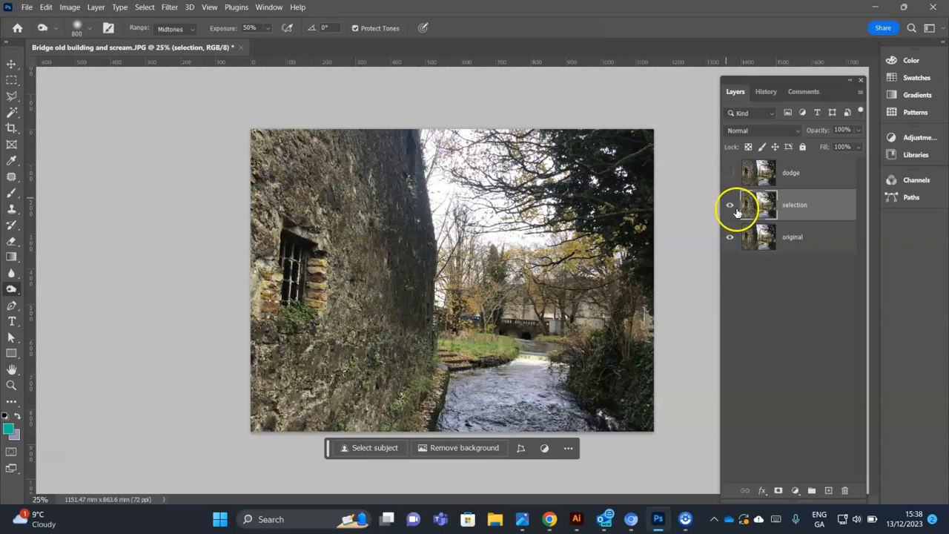
Select the dodge layer and toggle the dodge and selection layers to compare the results, leaving all three layers visible
left_click(730, 172)
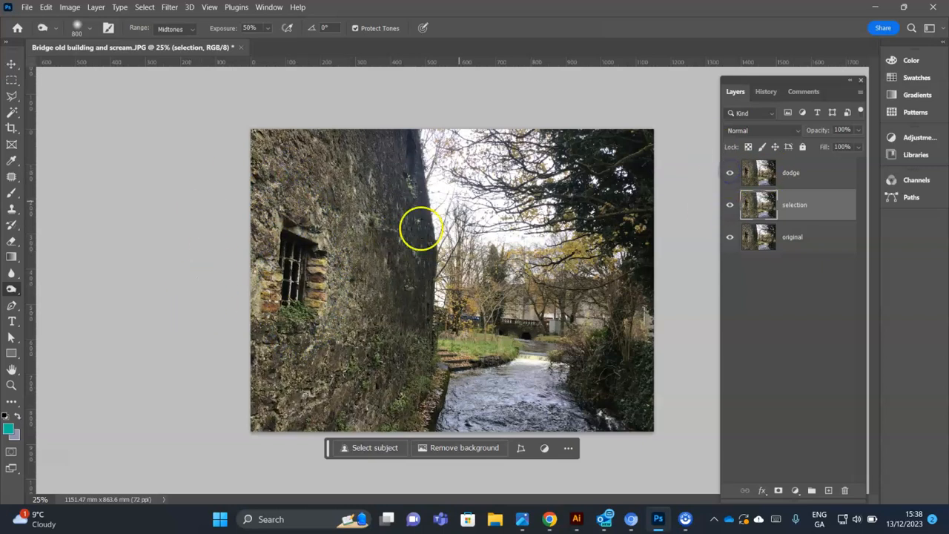
left_click(815, 172)
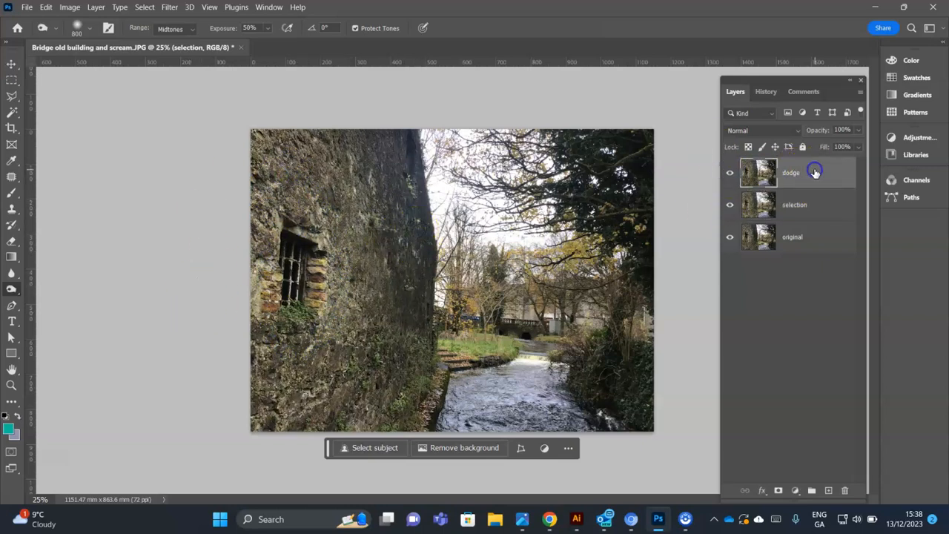
left_click(729, 173)
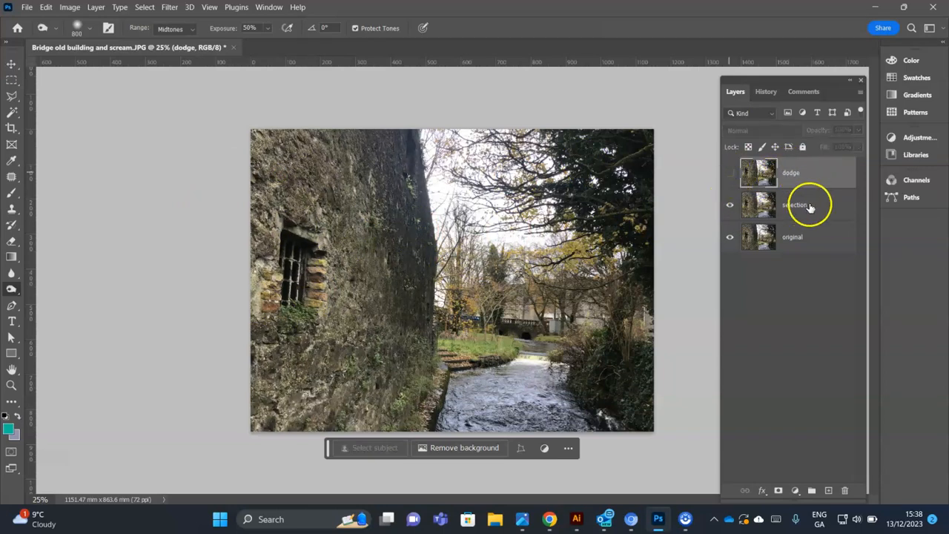
left_click(731, 208)
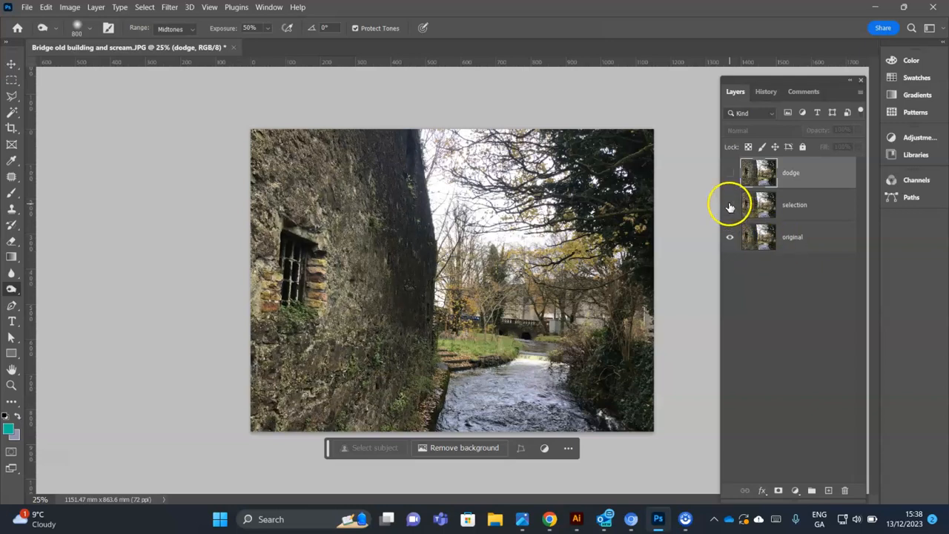
left_click(729, 204)
left_click(730, 172)
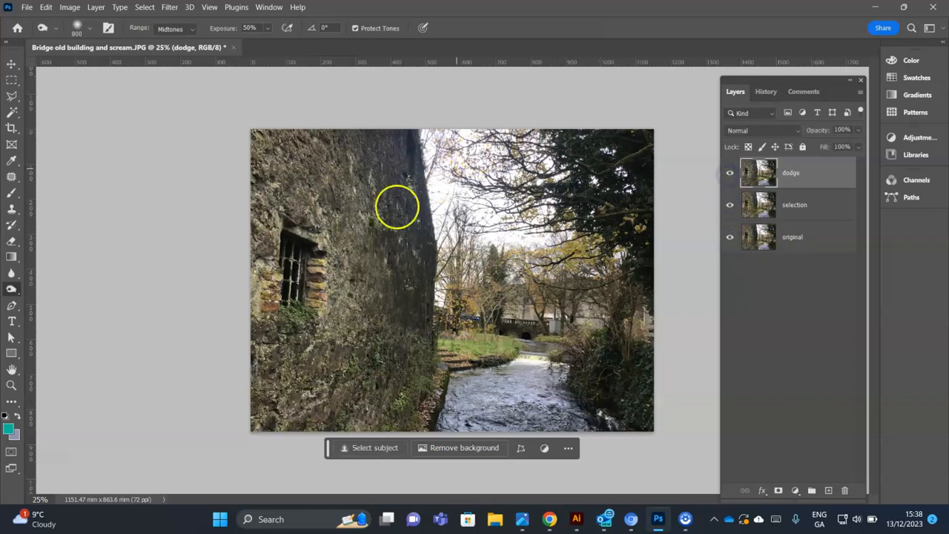